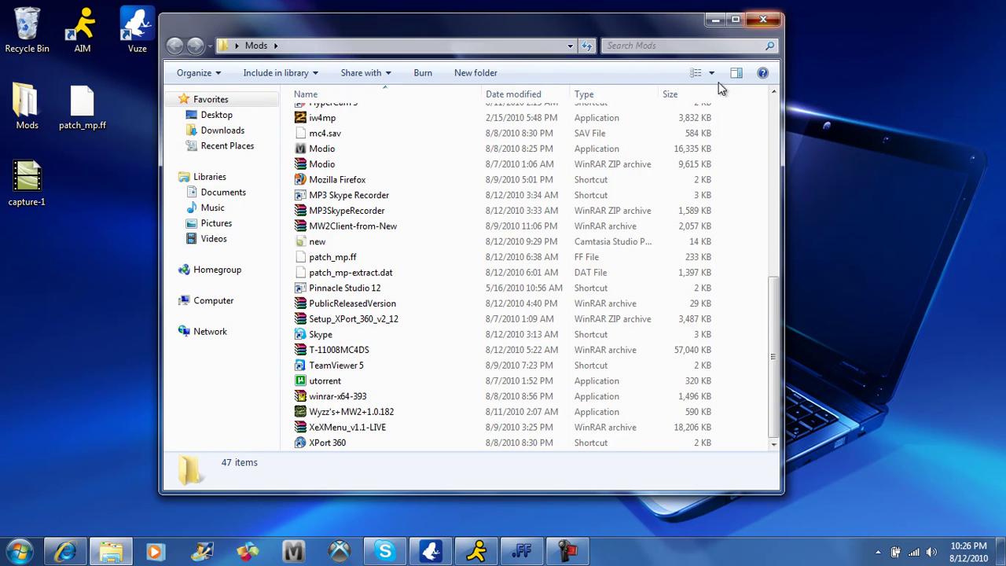
- Open the players folder inside the desktop's MW2 folder and look through its files
key("super+d")
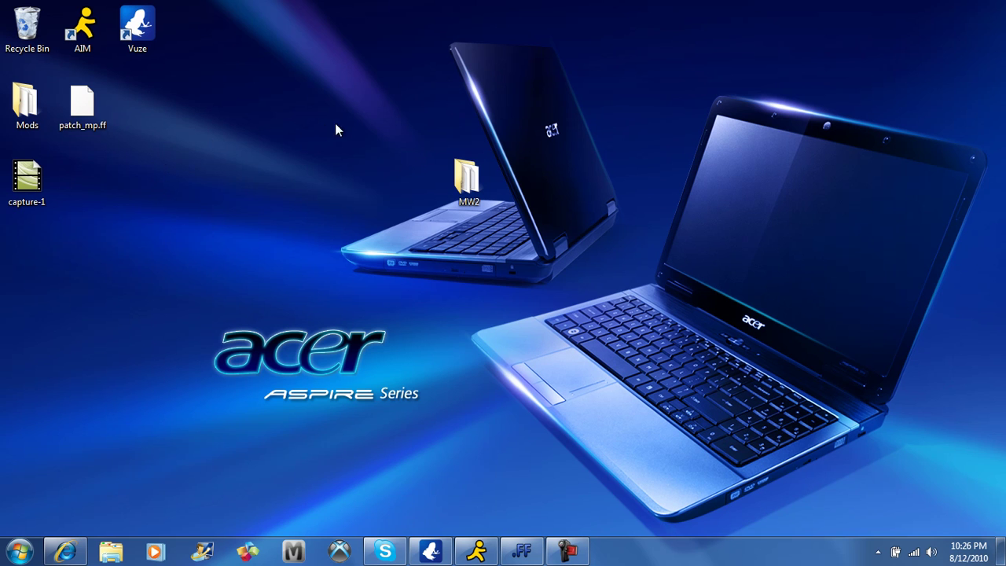
double_click(469, 169)
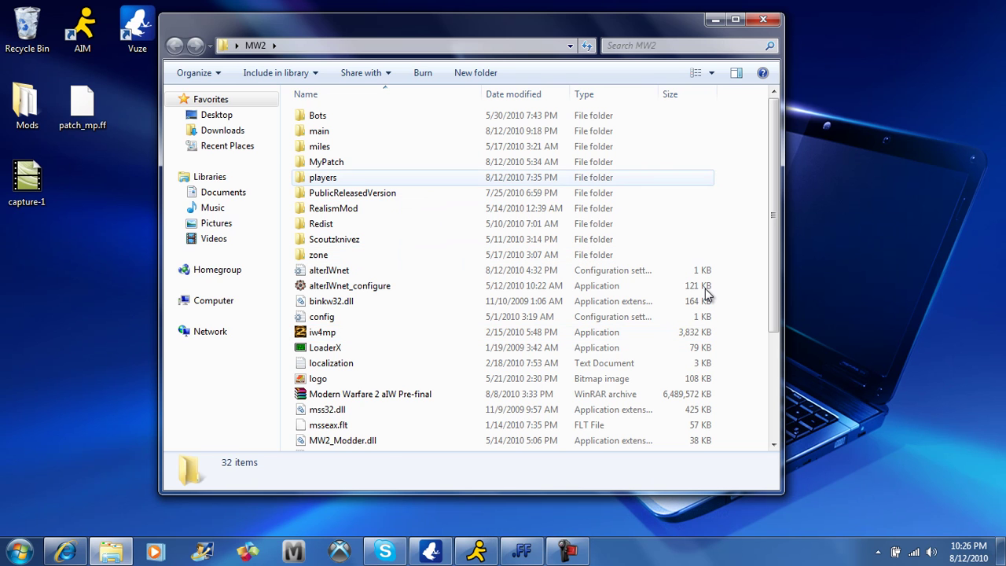
left_click(303, 178)
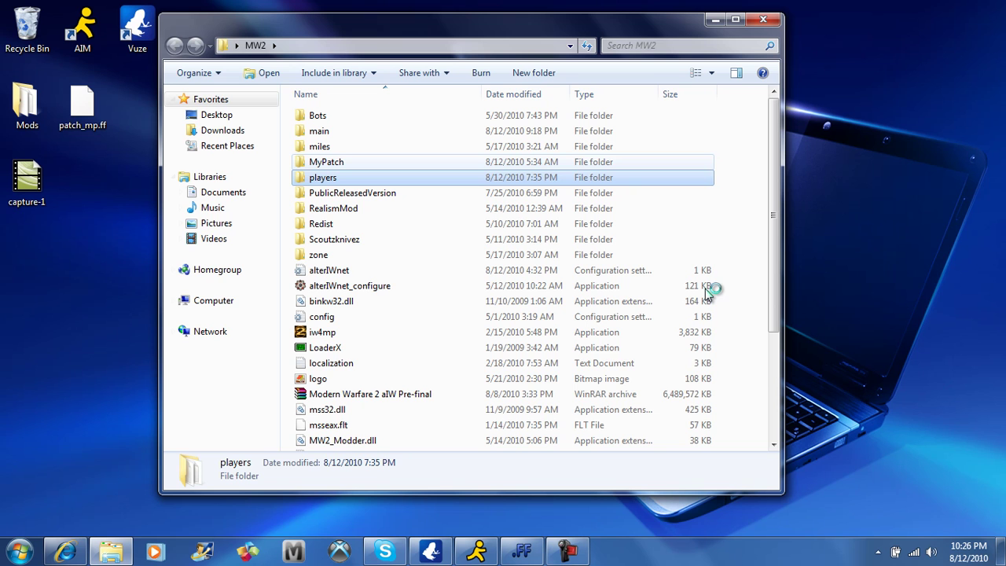
key("Return")
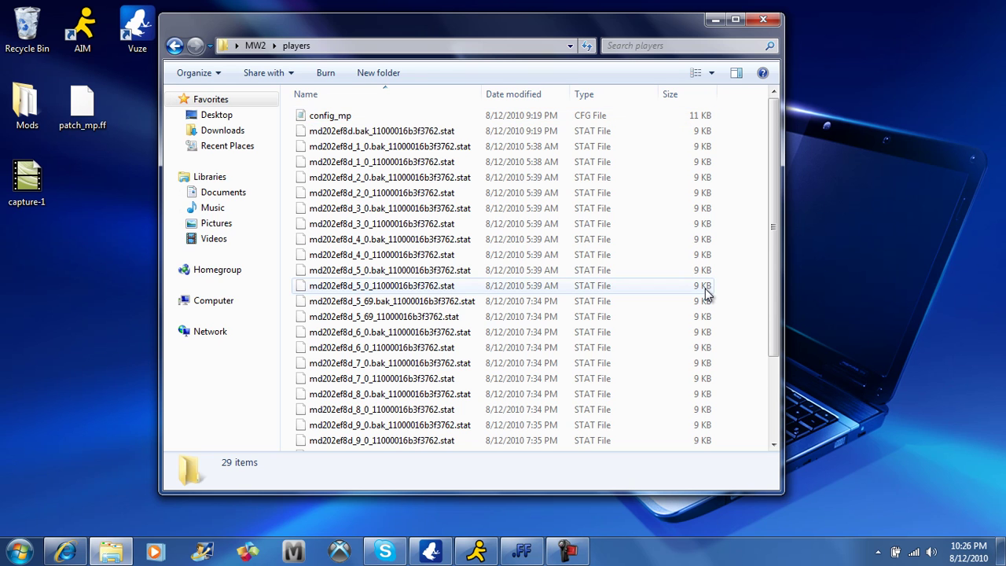
scroll(706, 293, "down", 2)
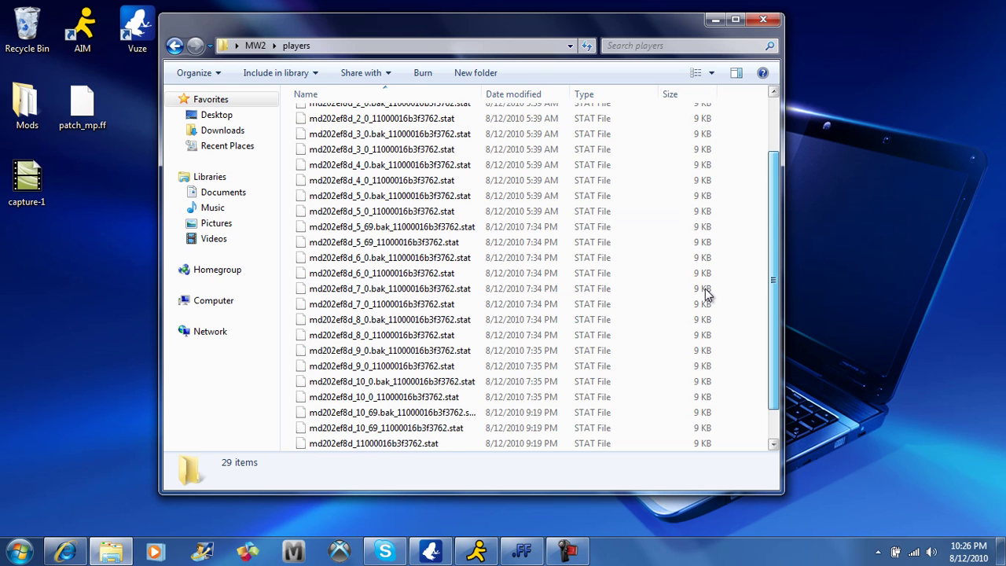
scroll(706, 293, "up", 2)
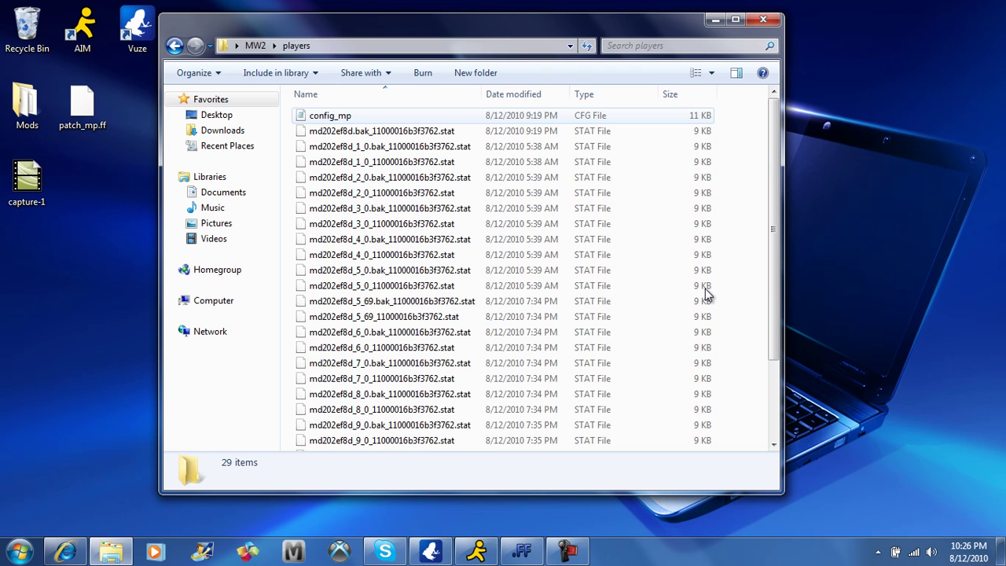
- Open the config_mp file, check its r_fullscreen setting, and close the file
double_click(330, 116)
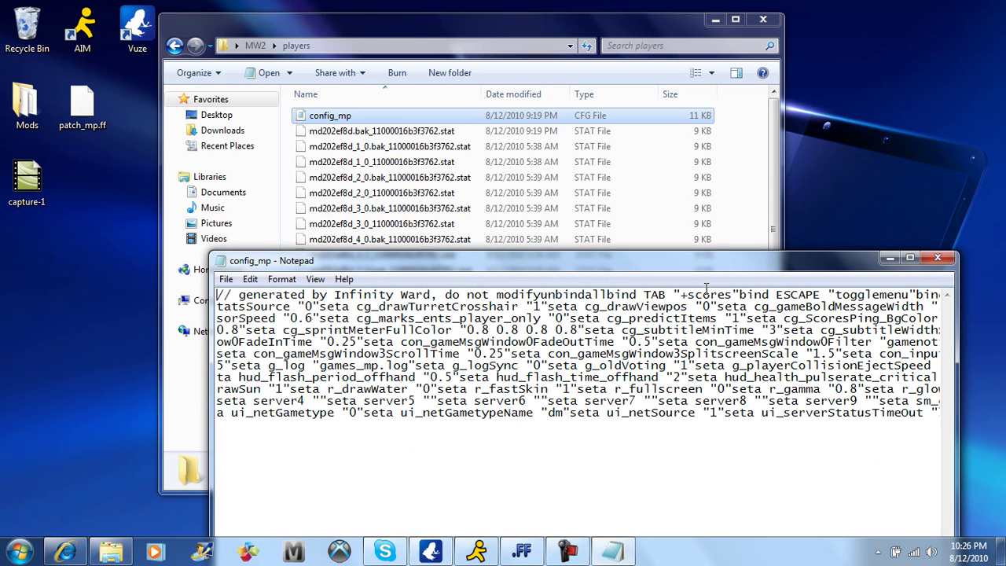
left_click_drag(643, 389, 726, 389)
key("Right")
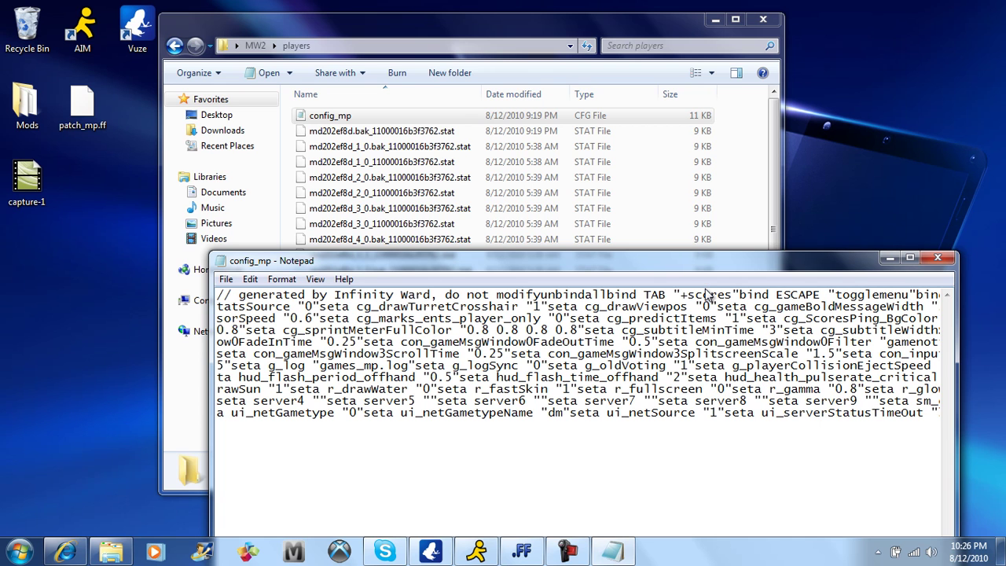
key("alt+F4")
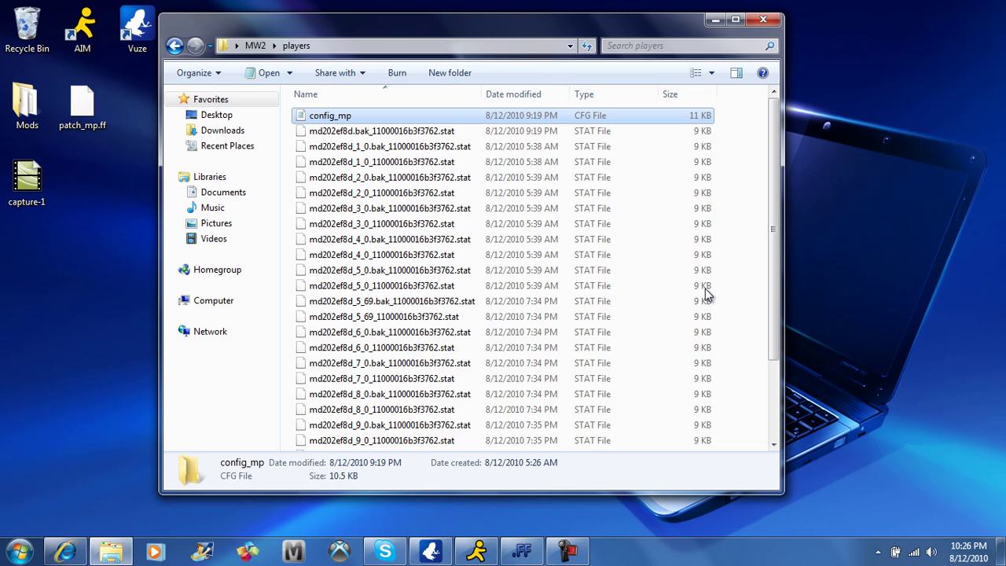
- Go back to the MW2 folder and open MyPatch\Maps\Mp\GameTypes
left_click(255, 45)
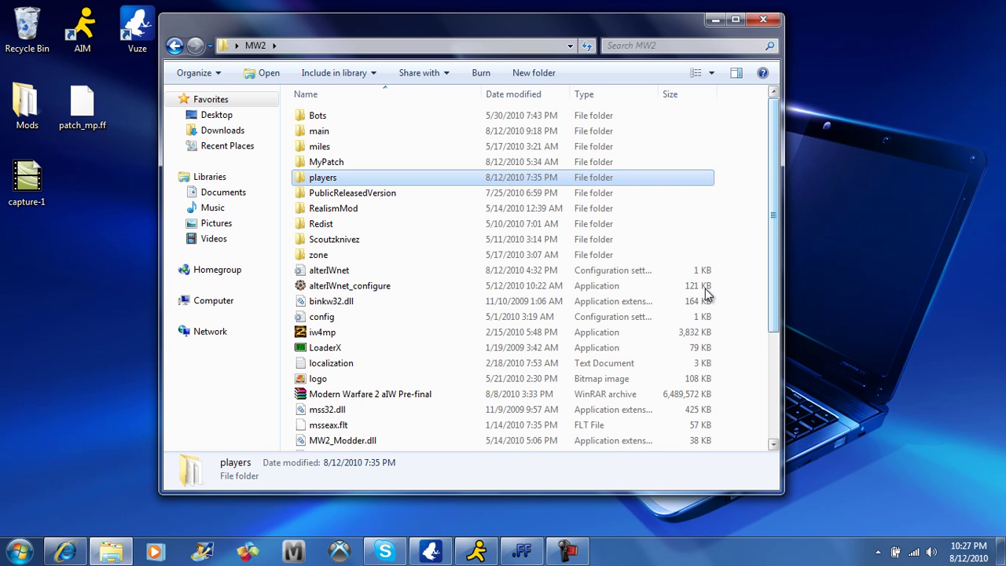
key("Up")
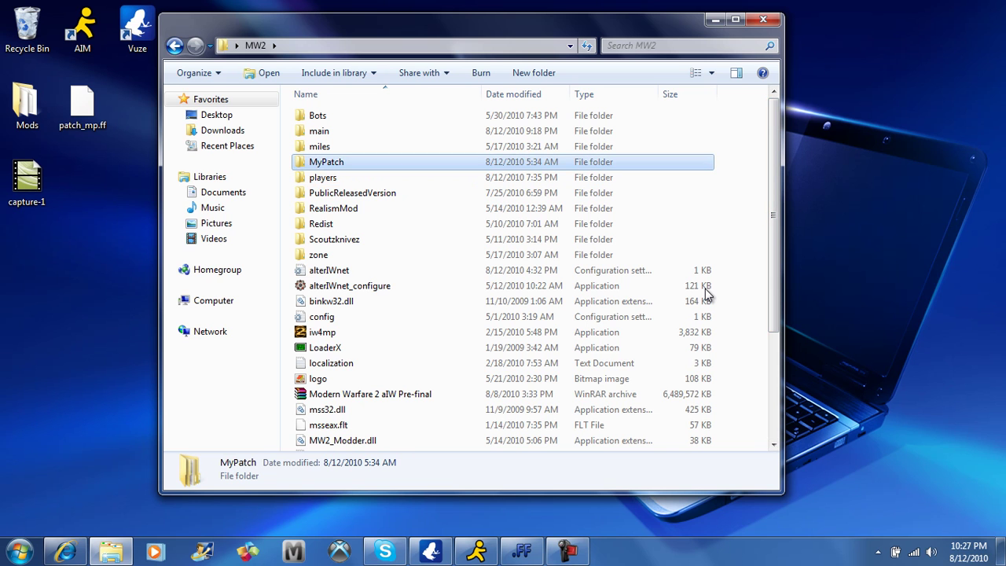
key("Return")
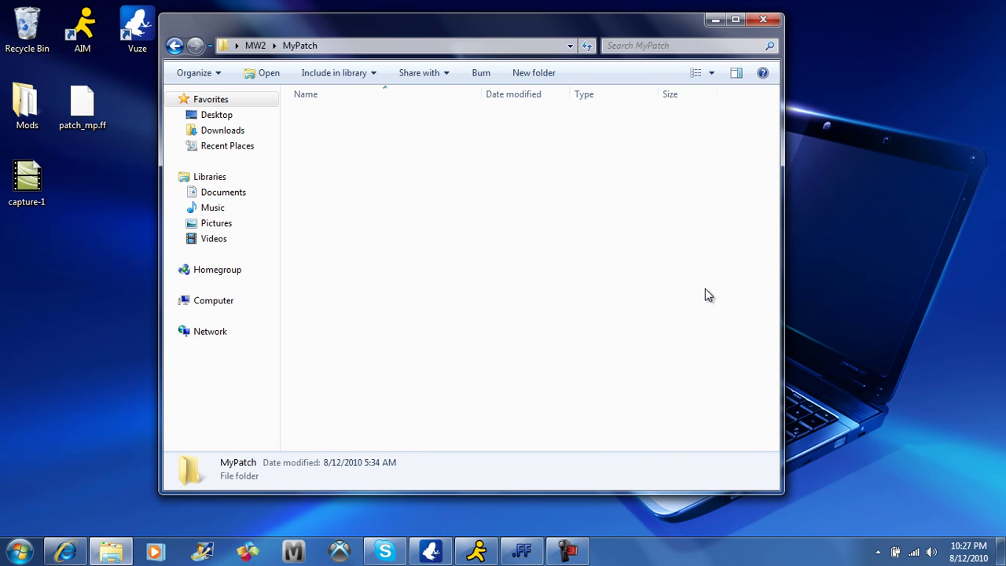
key("Down")
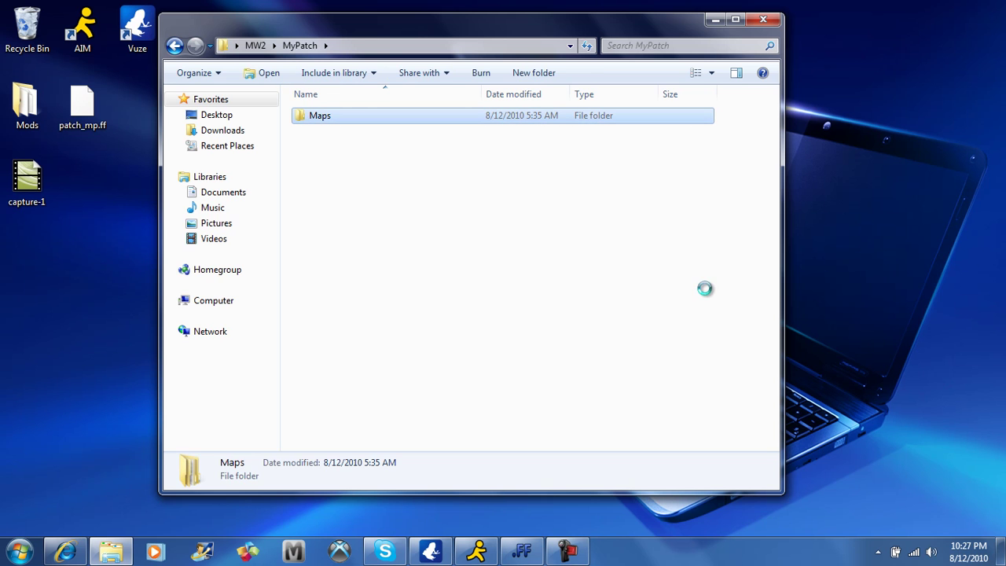
key("Return")
key("Down")
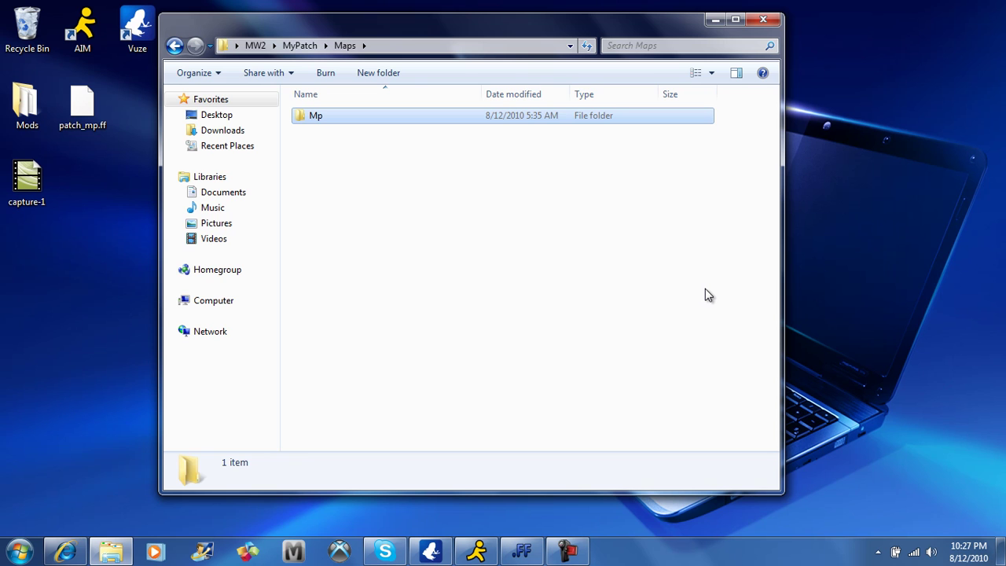
key("Return")
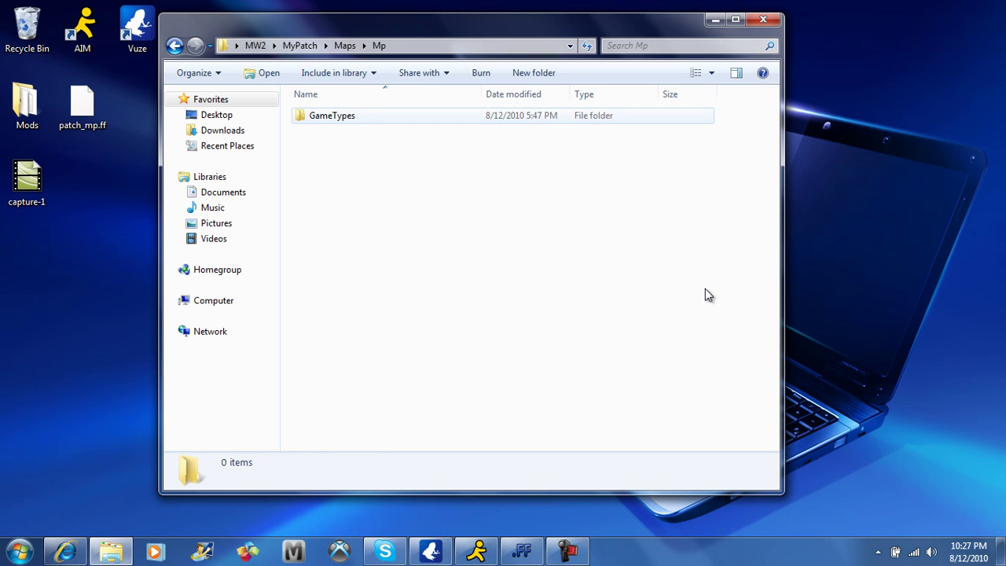
key("Down")
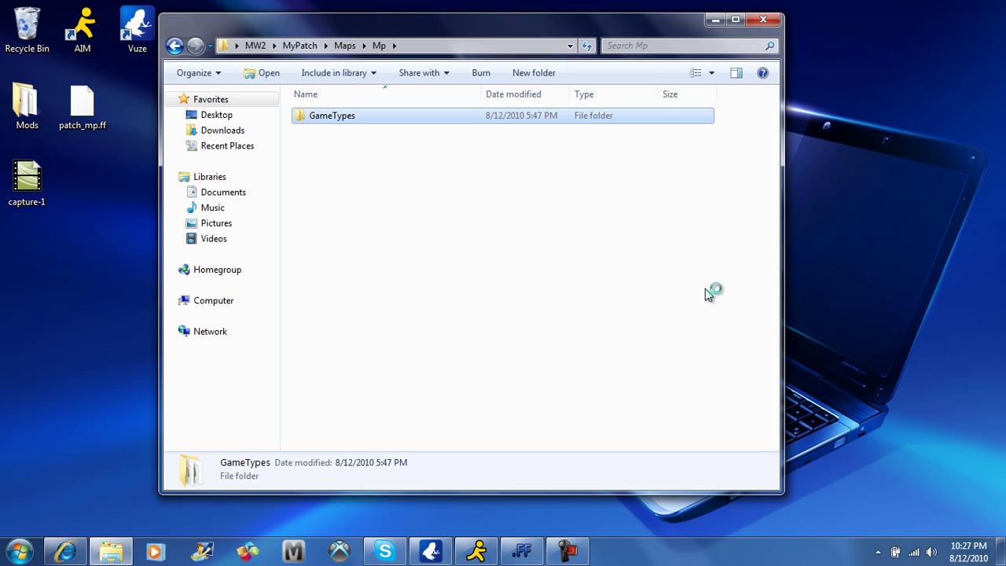
key("Return")
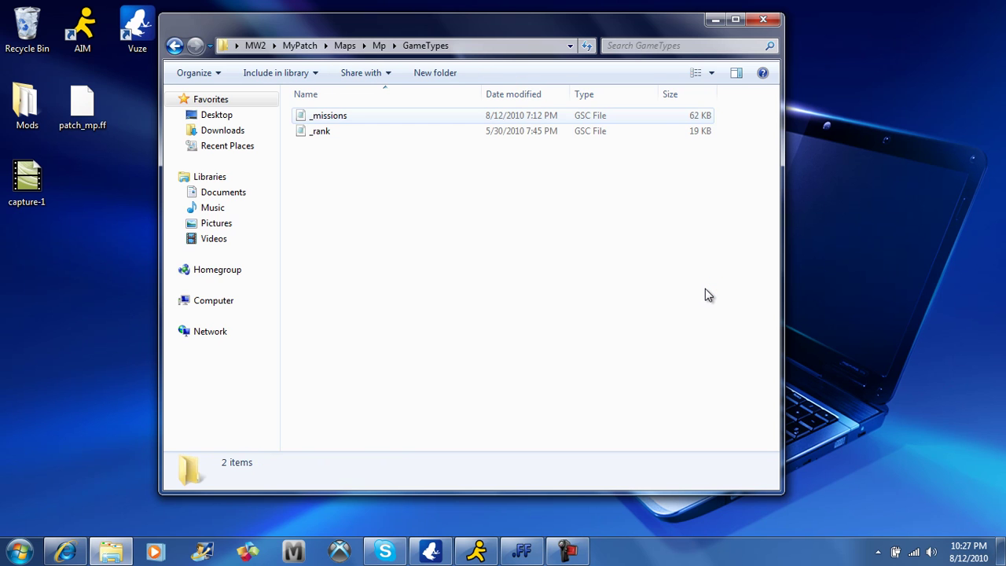
- Open the _missions and _rank scripts in turn to view their code, closing each one
key("Down")
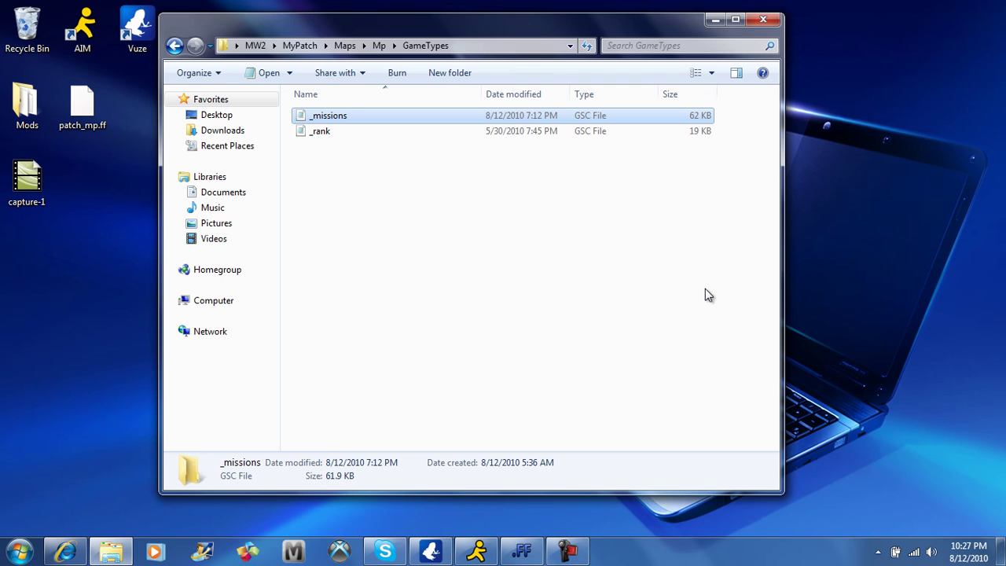
key("Return")
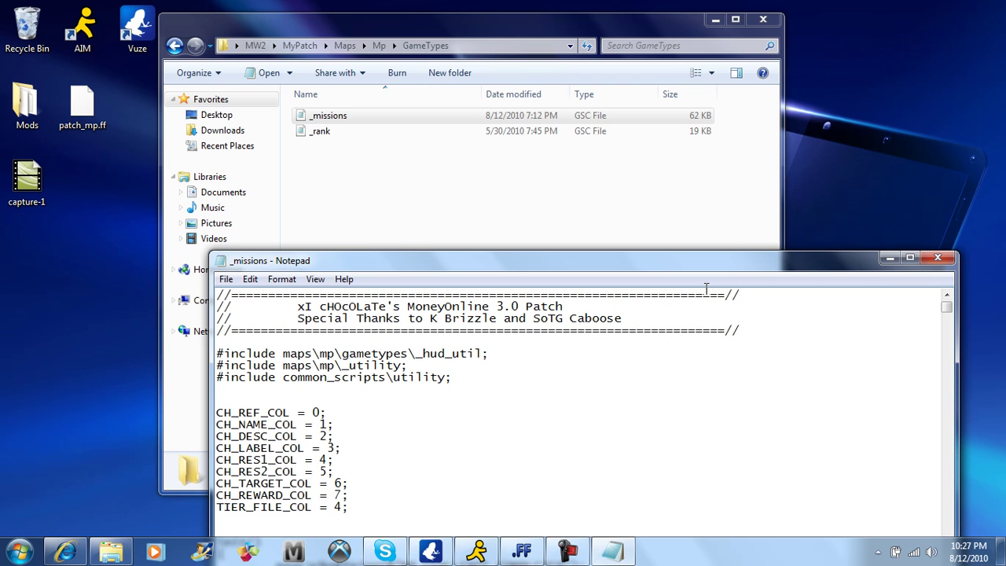
left_click(401, 307)
left_click_drag(401, 306, 394, 307)
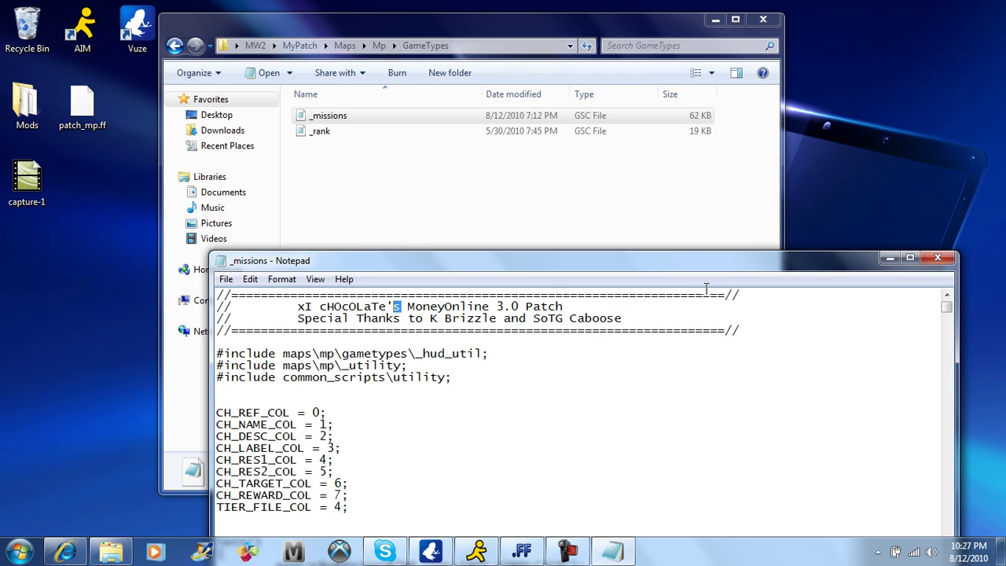
left_click(401, 306)
key("alt+F4")
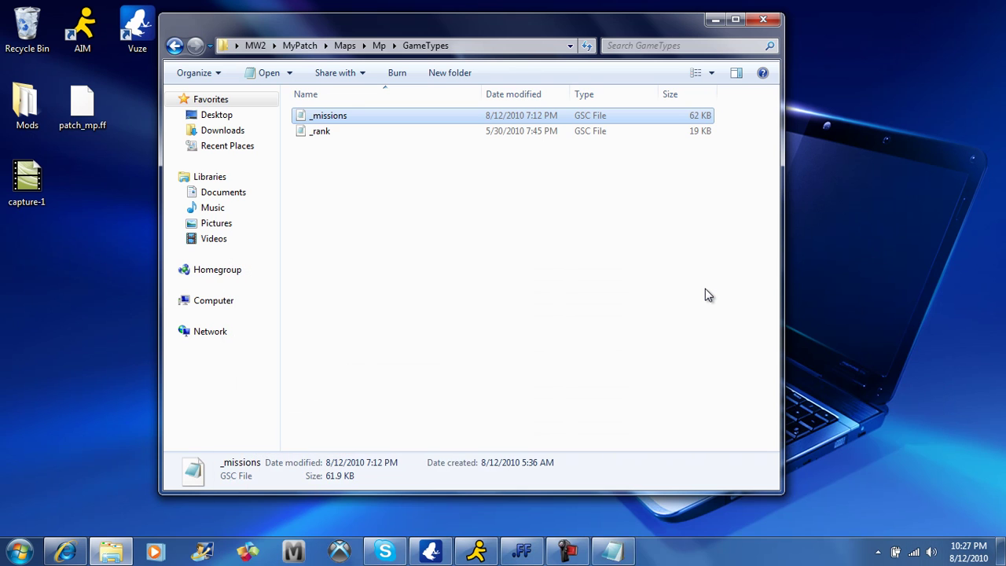
key("Down")
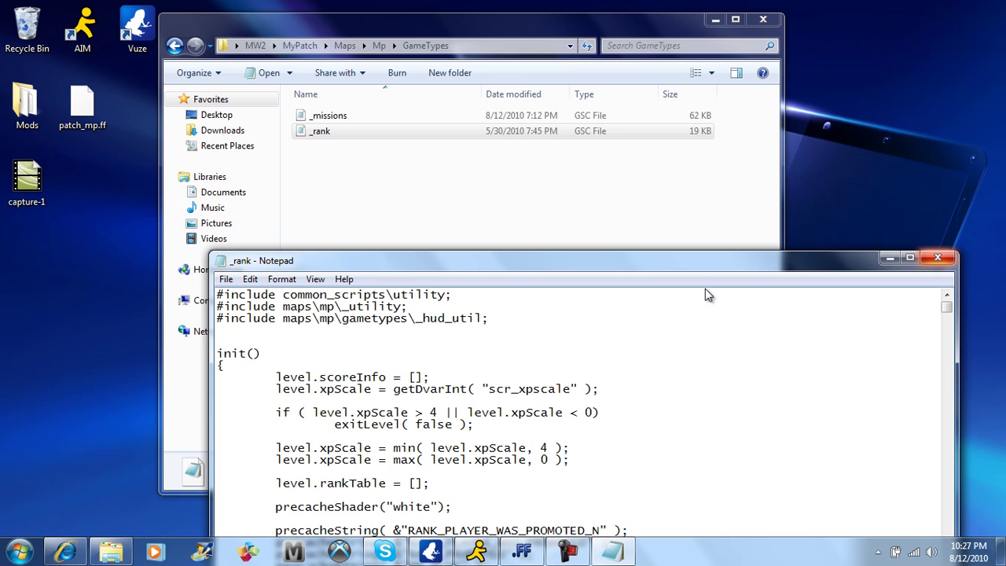
key("alt+F4")
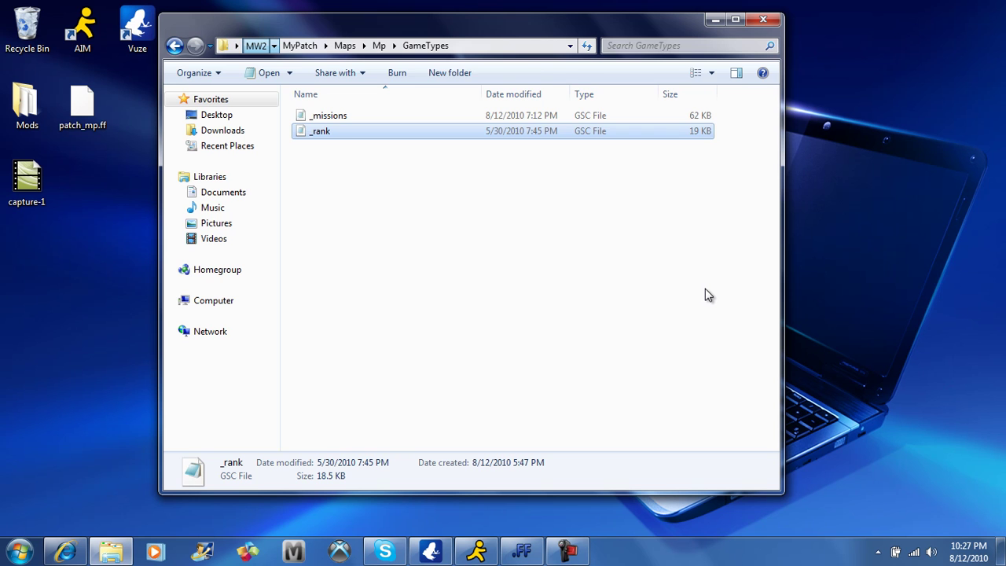
- Return to the MW2 folder, review the CurrentMod and mod folder entries in the MW2_Modder settings file, and close it
left_click(255, 45)
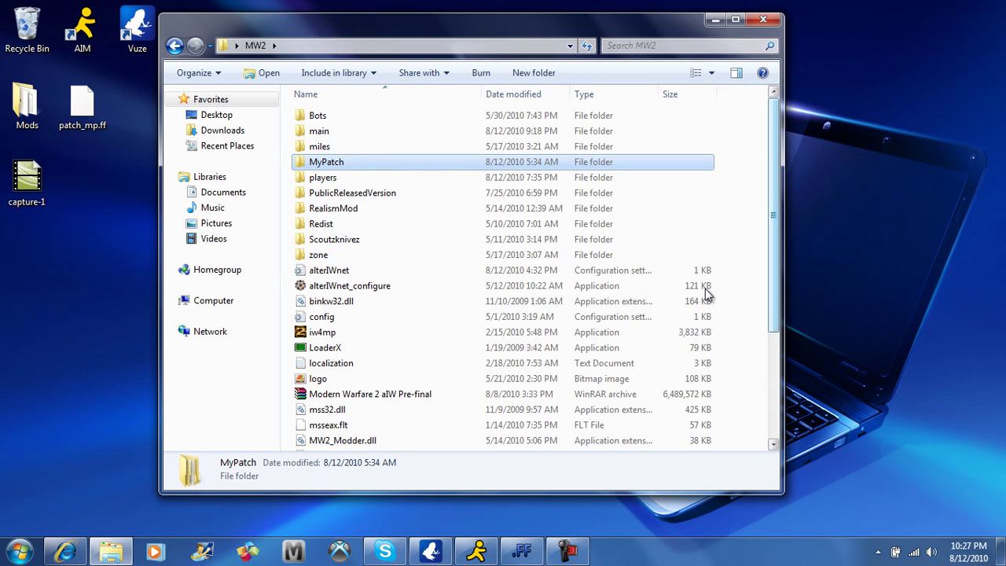
scroll(706, 293, "down", 3)
scroll(706, 293, "down", 1)
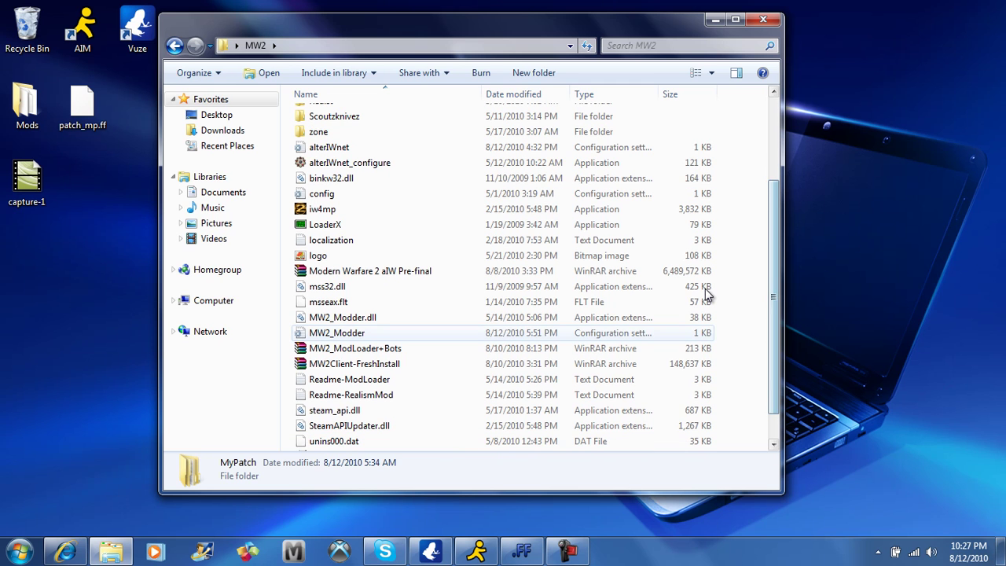
double_click(337, 333)
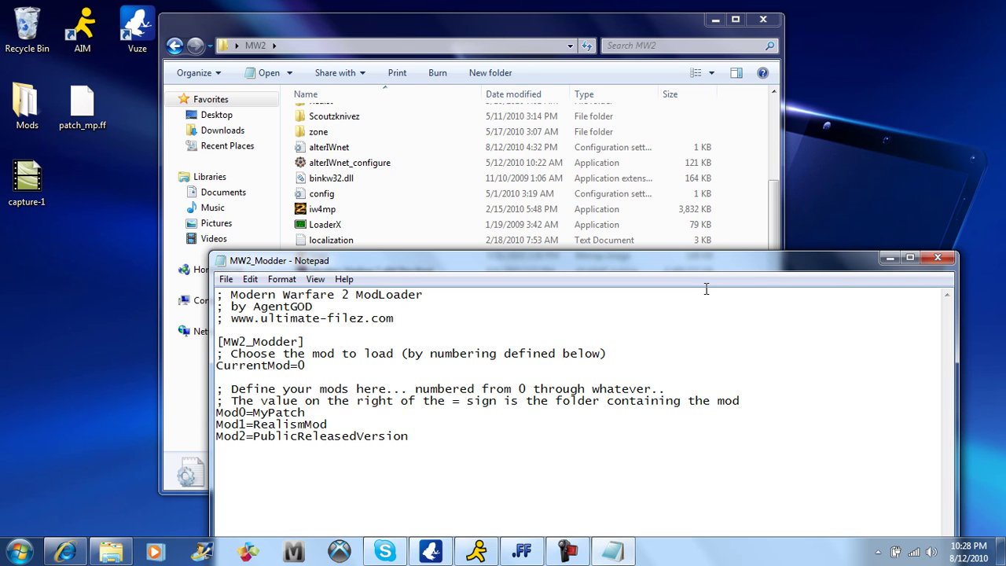
key("alt+F4")
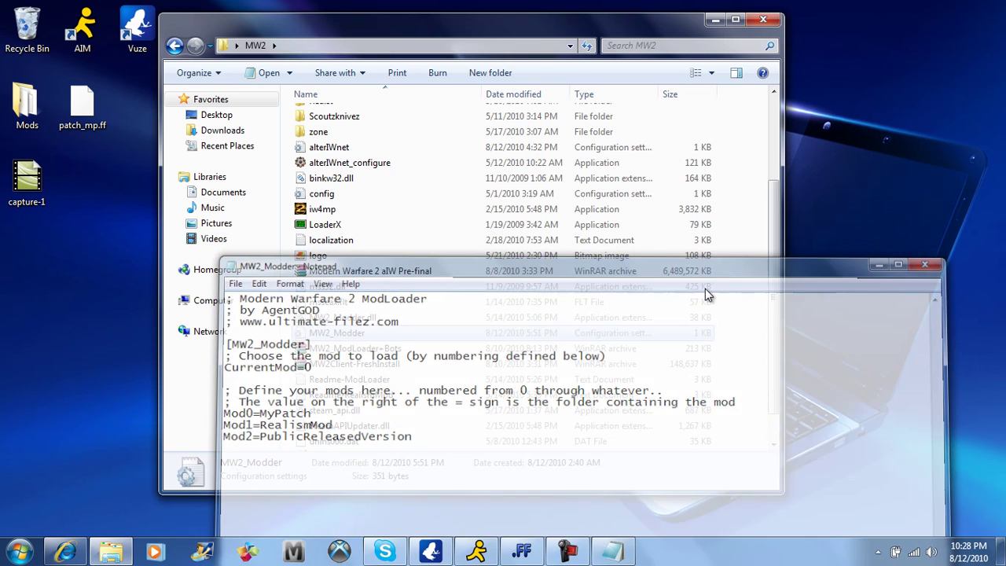
- Run alterIWnet_configure, enter the player nickname, and save it
scroll(706, 293, "up", 3)
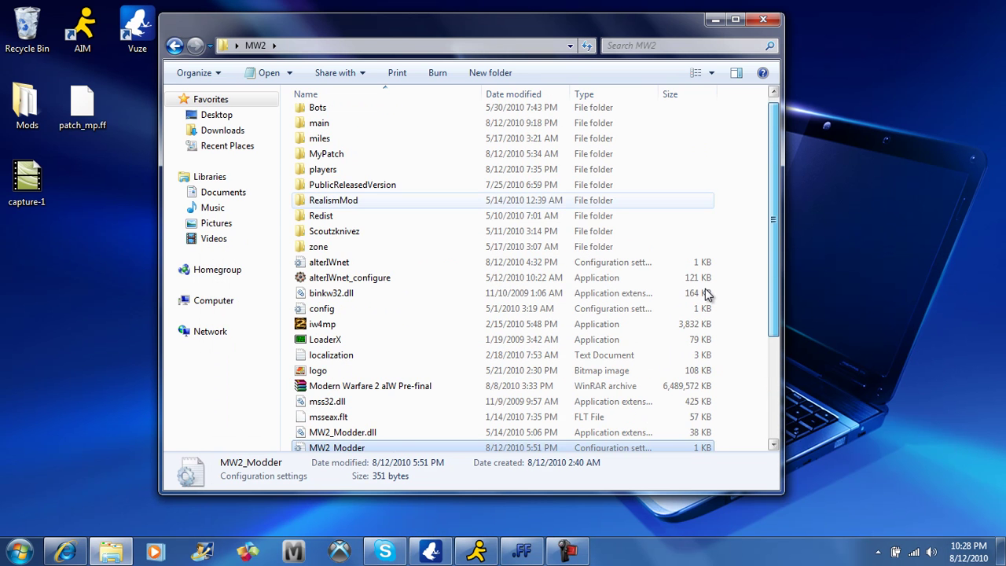
double_click(349, 278)
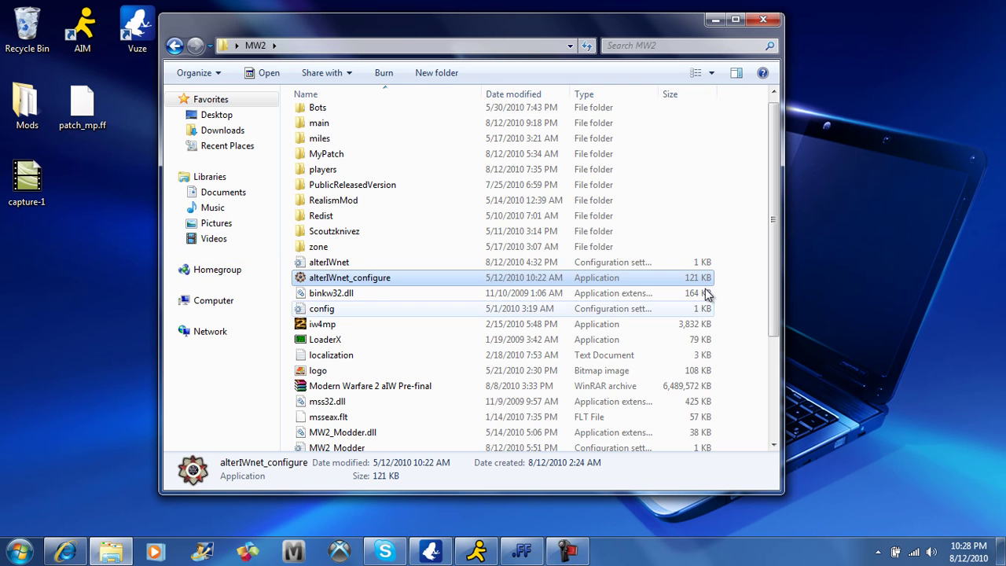
left_click(705, 290)
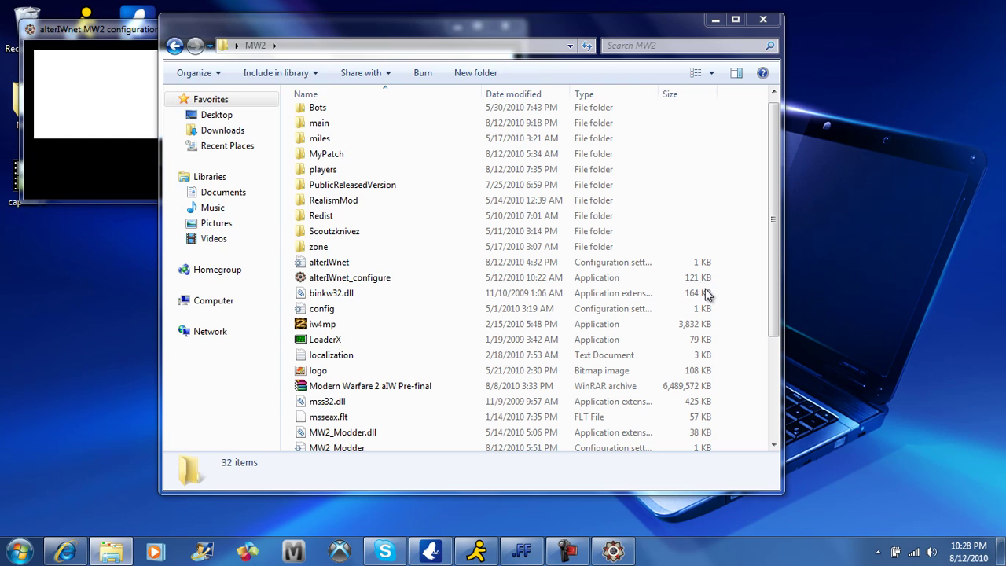
key("Right")
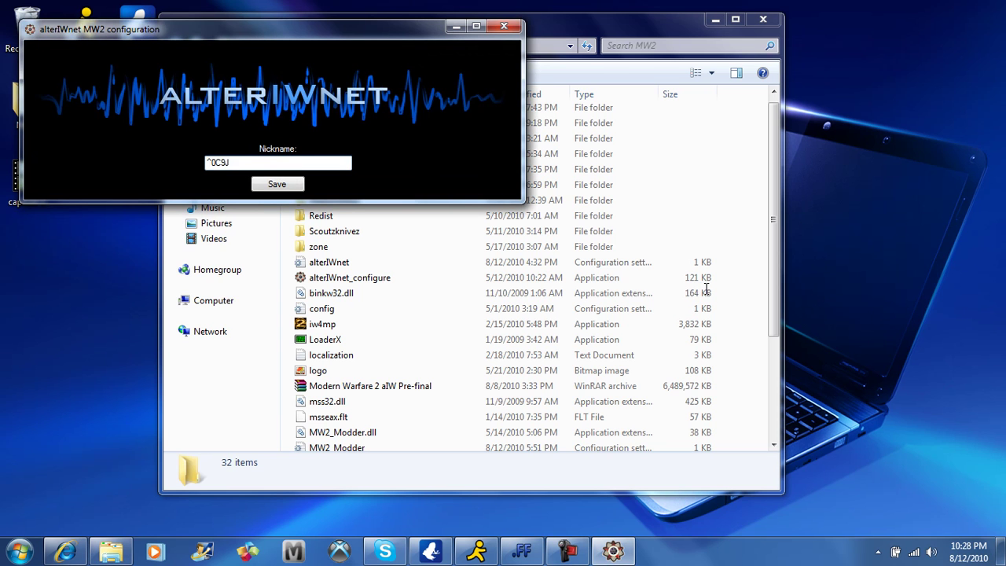
type("RunZ XbL")
key("Return")
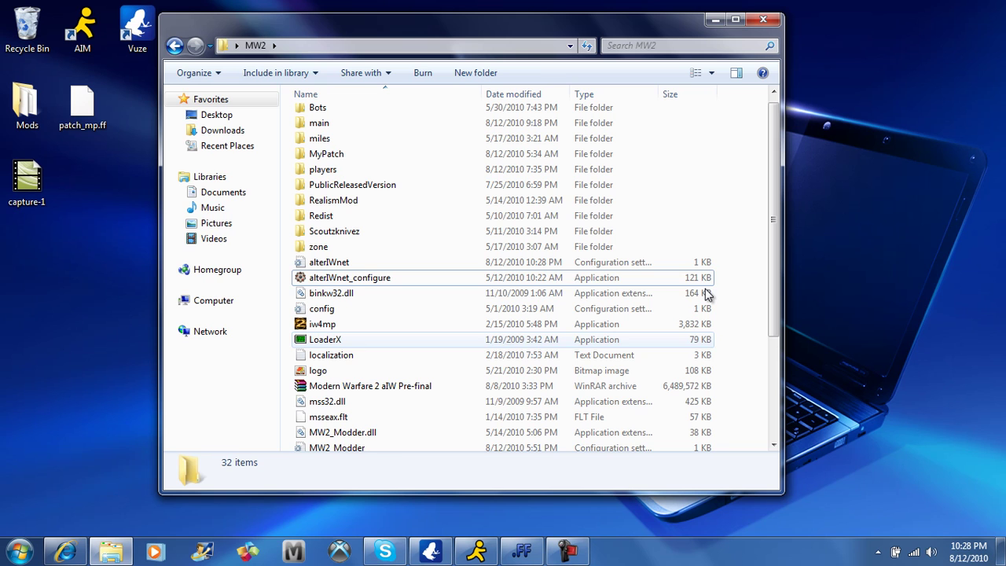
- Launch LoaderX from the MW2 folder
double_click(326, 339)
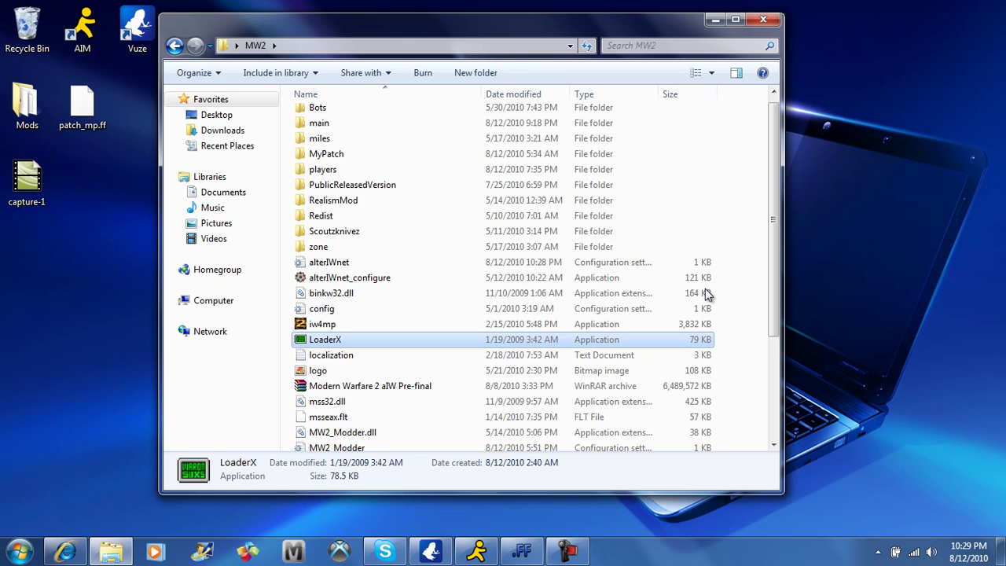
key("Down")
key("Tab")
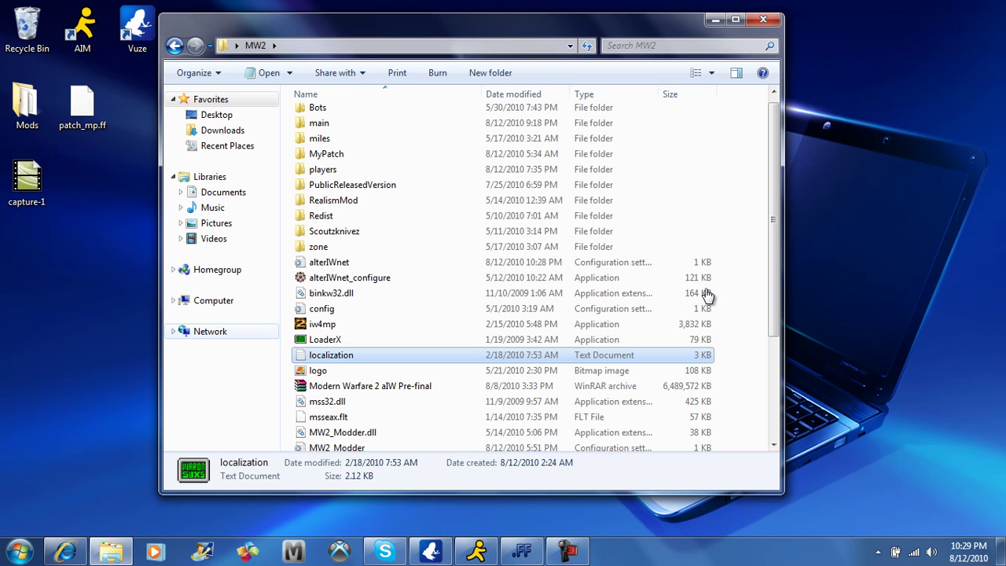
key("Tab")
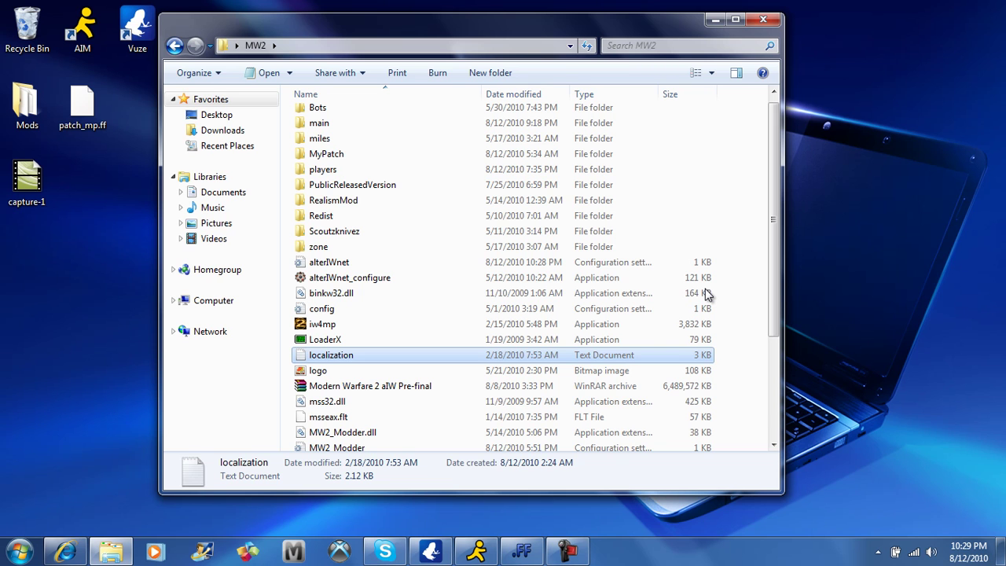
- Select LoaderX in the MW2 folder, dismiss the slow performance notification, and run LoaderX as administrator
key("shift+Tab")
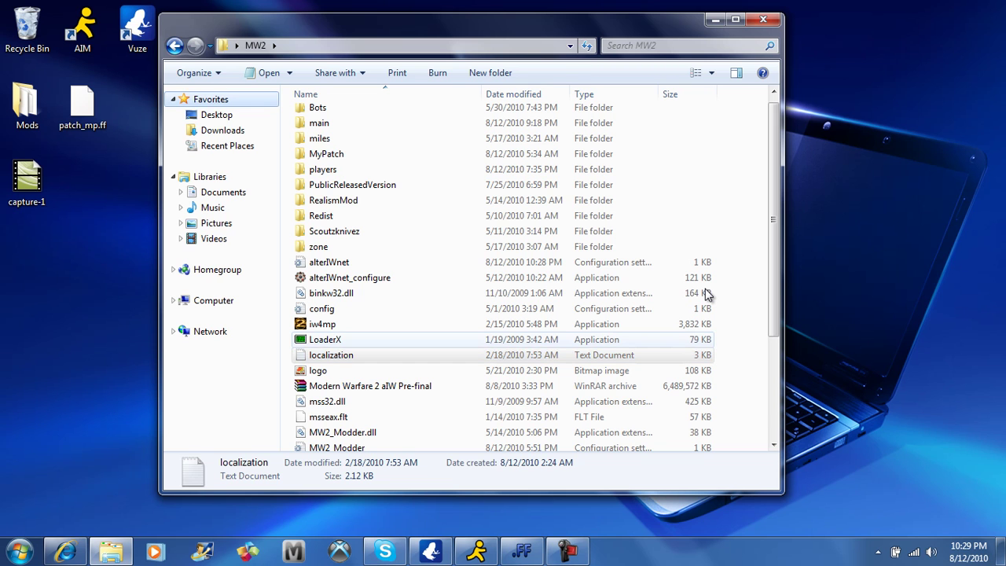
key("Up")
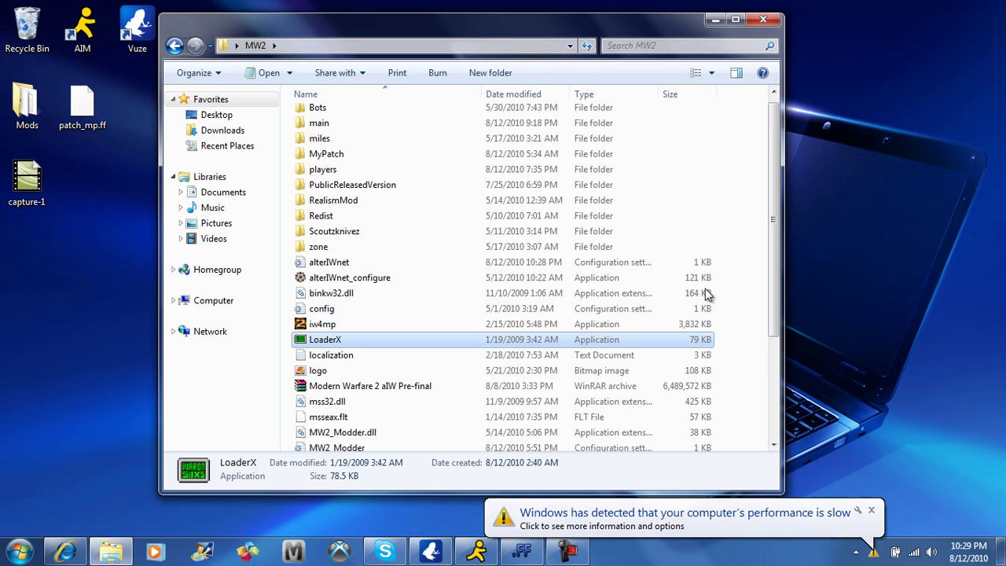
left_click(872, 510)
right_click(317, 338)
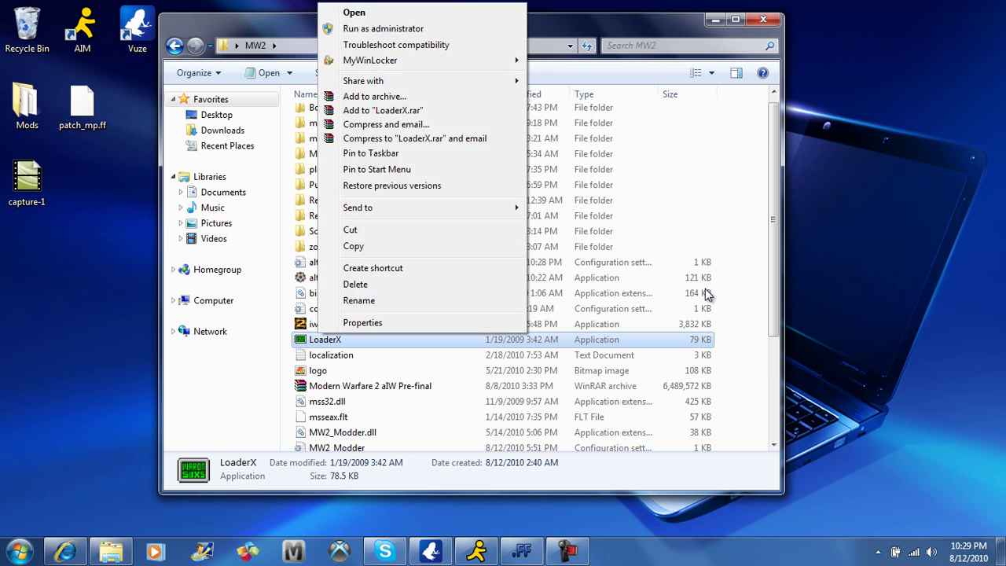
left_click(379, 29)
left_click(224, 378)
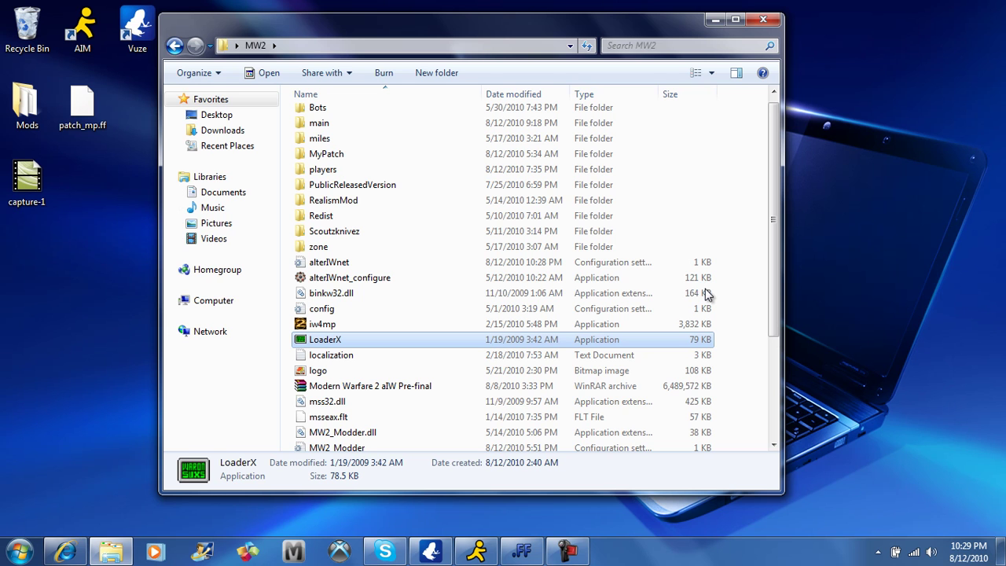
- Close the FF Viewer program and bring up the available file actions for LoaderX
right_click(525, 553)
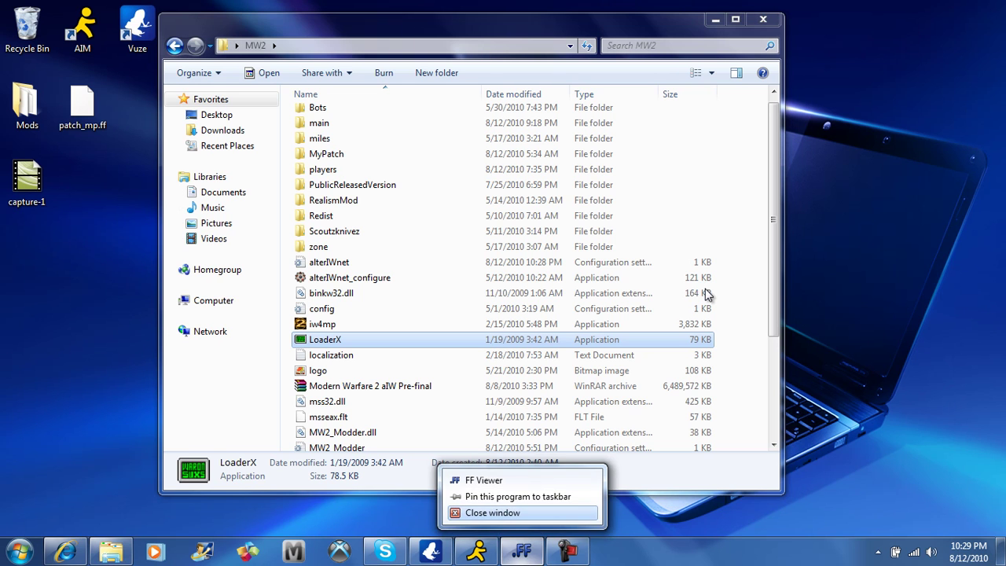
left_click(519, 514)
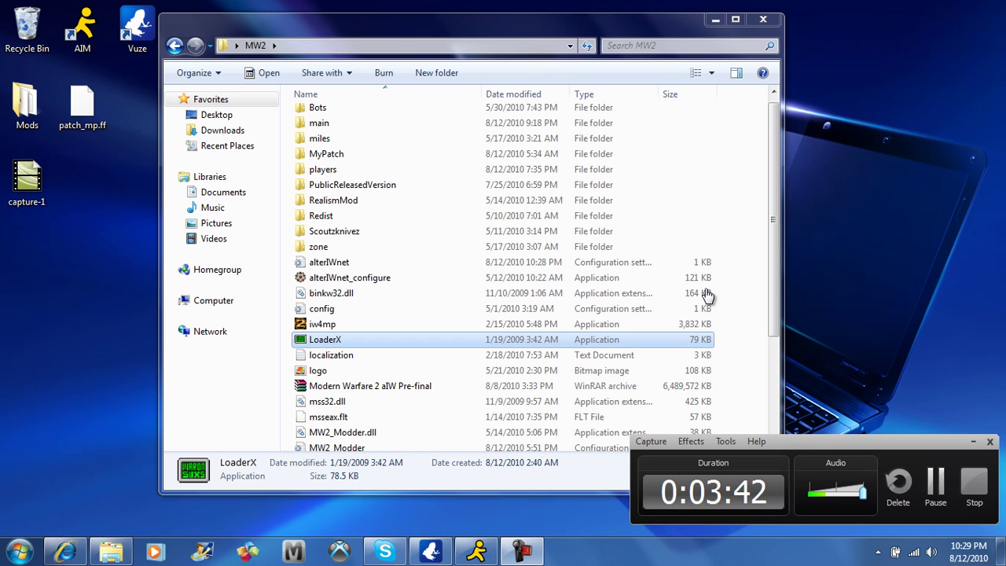
key("Menu")
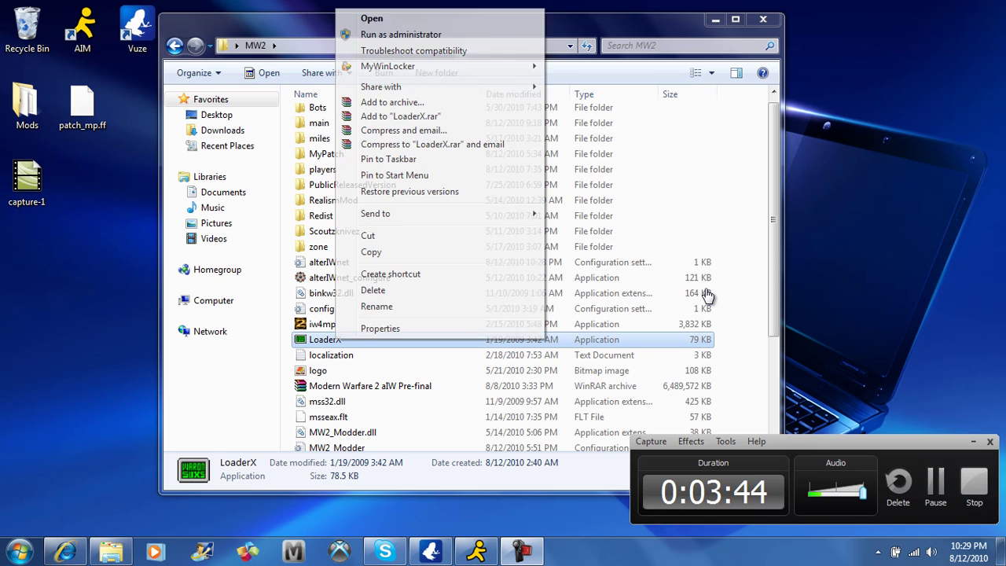